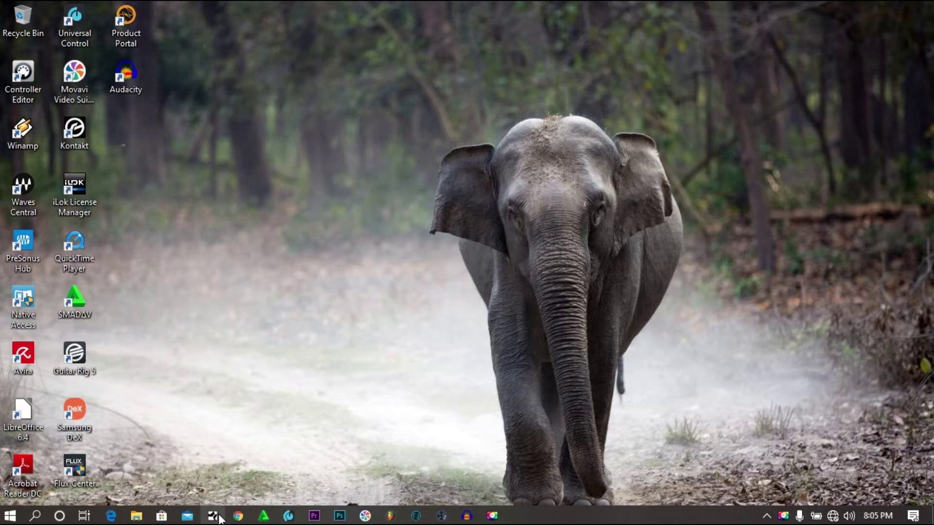
# - Launch Studio One and check the audio device setup with AudioBox selected as the device
pyautogui.click(220, 517)
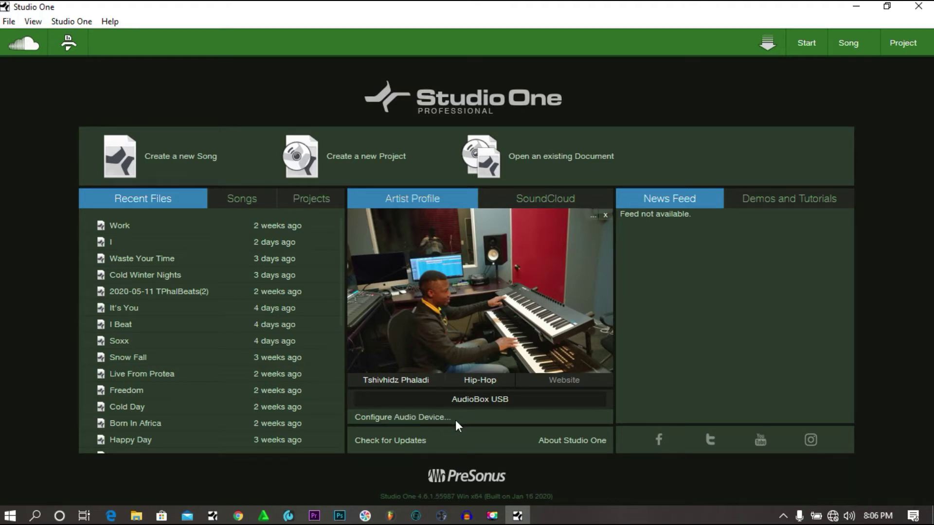
pyautogui.click(431, 418)
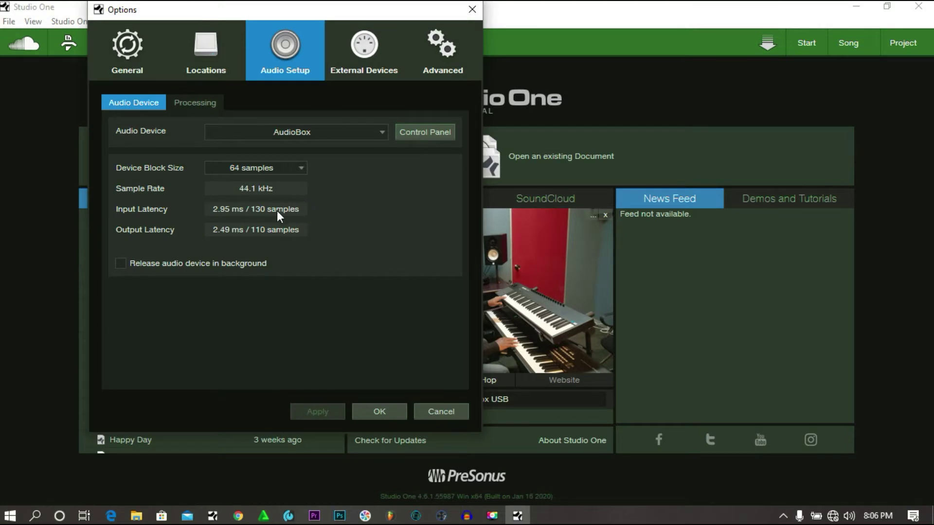
pyautogui.click(340, 136)
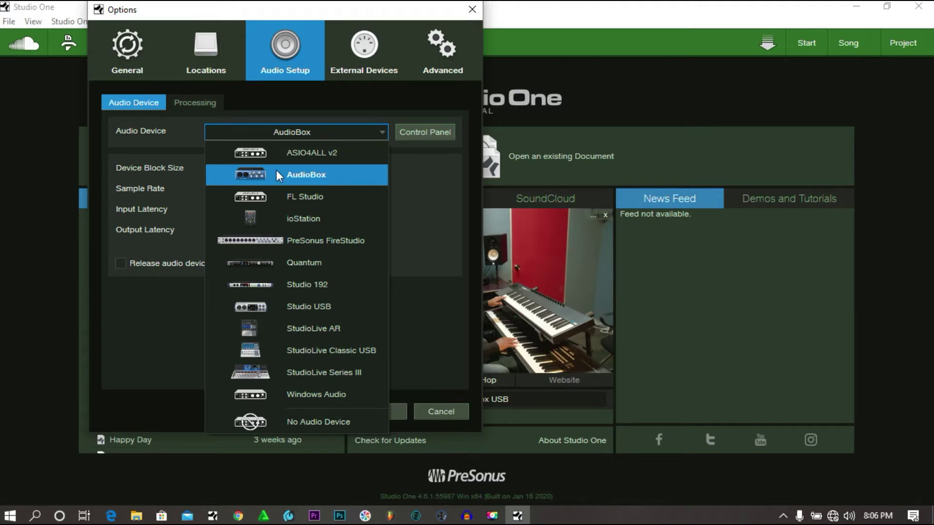
pyautogui.click(370, 177)
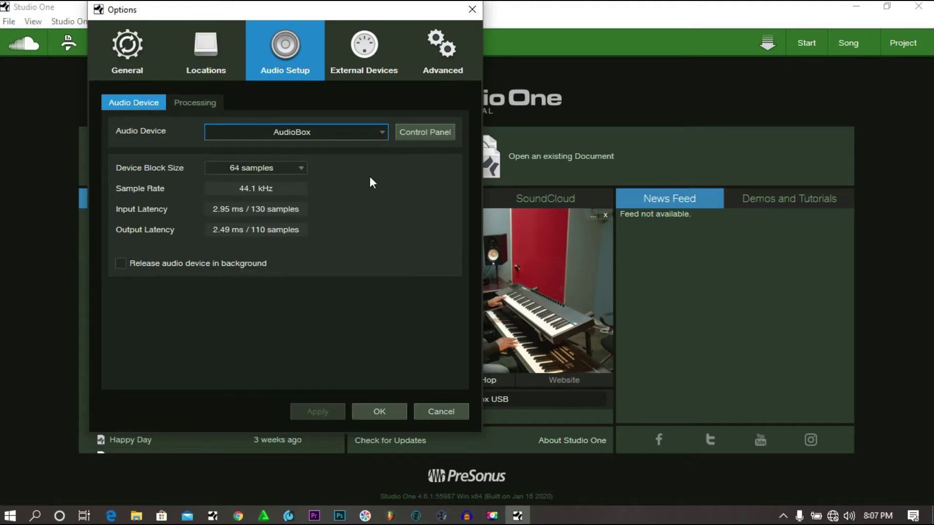
pyautogui.click(433, 411)
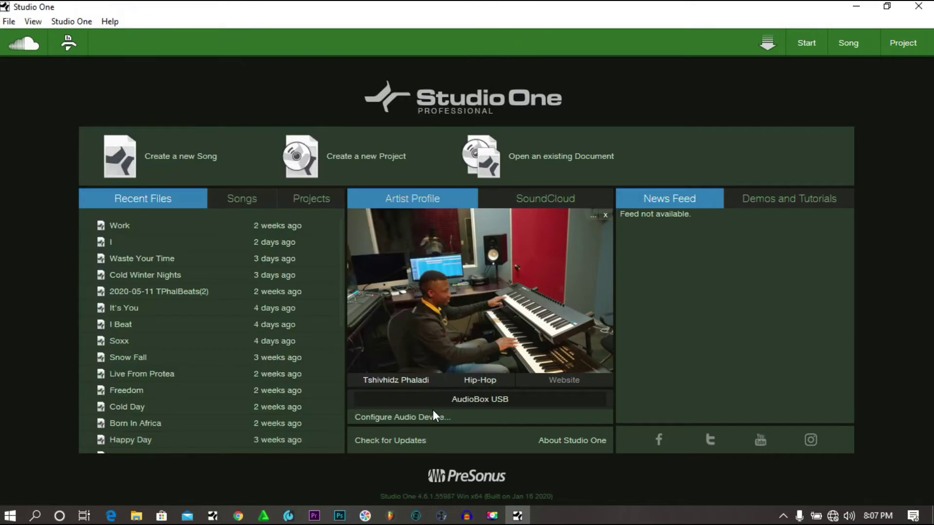
# - Create a new empty song titled Test
pyautogui.click(180, 156)
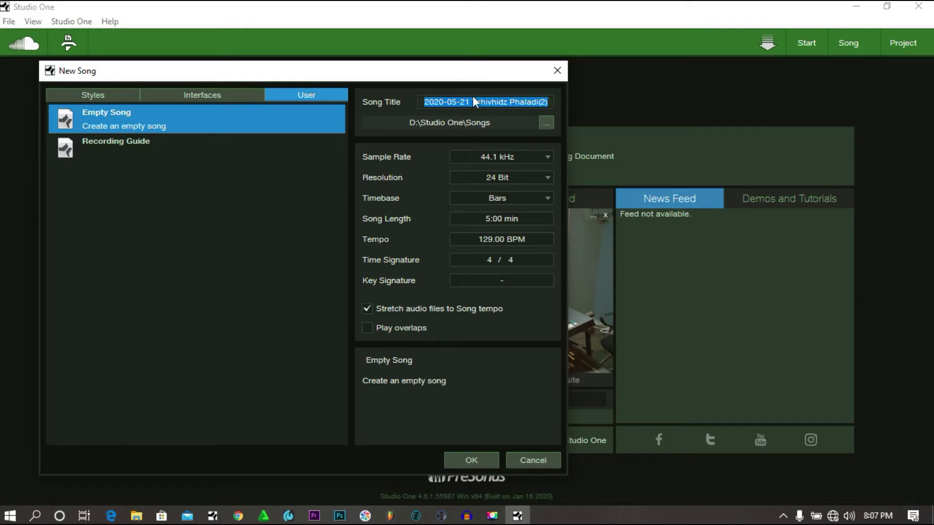
pyautogui.write('Test')
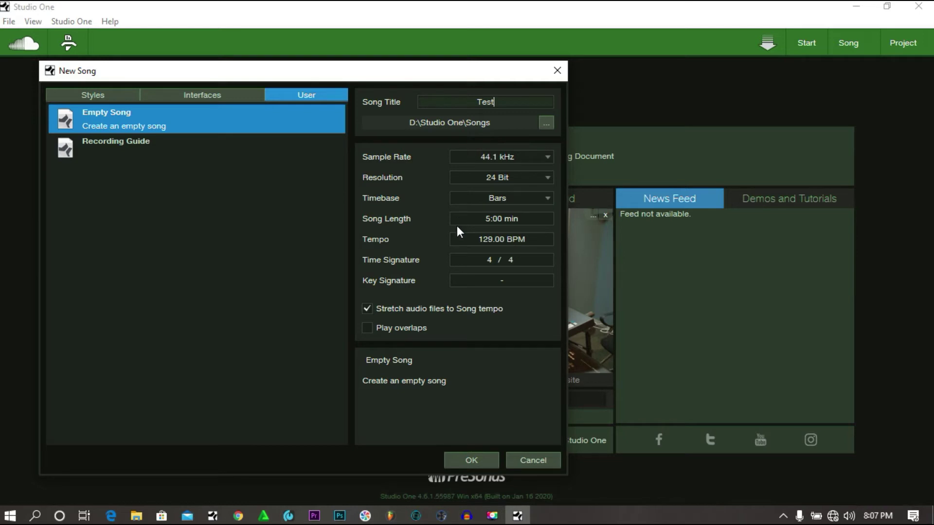
pyautogui.click(471, 461)
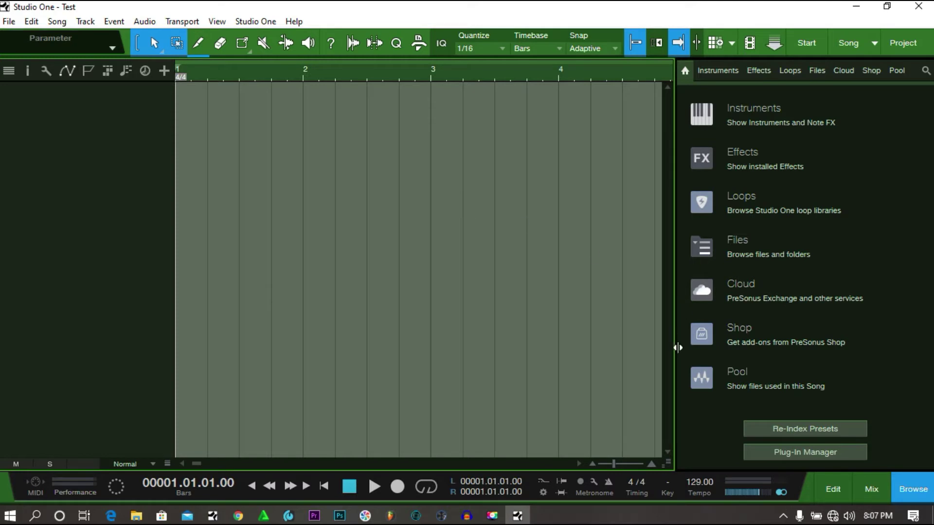
# - Narrow the browser pane and add four audio tracks that take their signal from Input L
pyautogui.moveTo(674, 348); pyautogui.dragTo(847, 355)
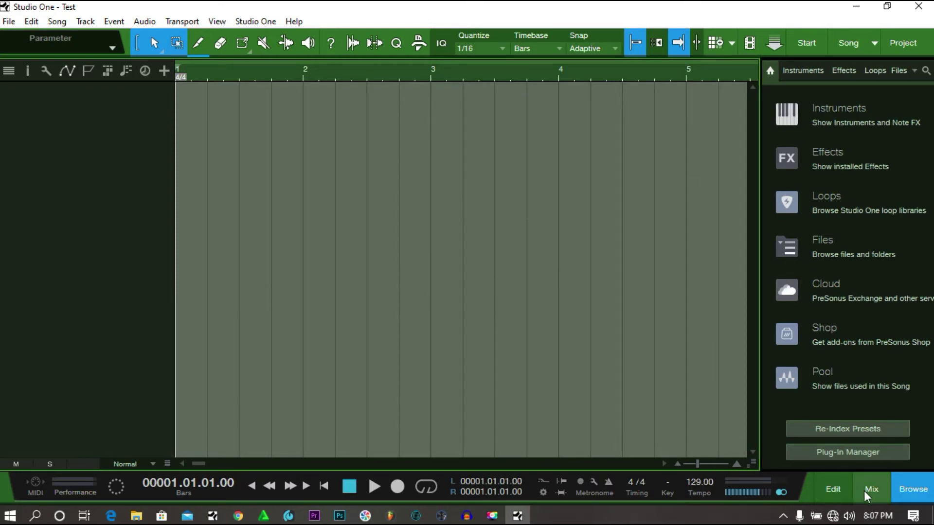
pyautogui.doubleClick(152, 143)
pyautogui.click(516, 362)
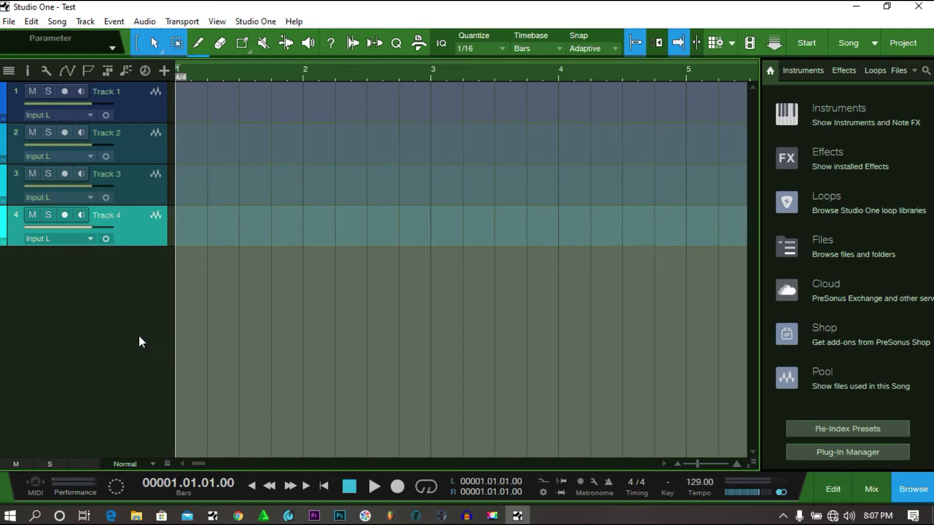
# - Show the mixing console and set it to the small height while keeping wide channels
pyautogui.click(874, 487)
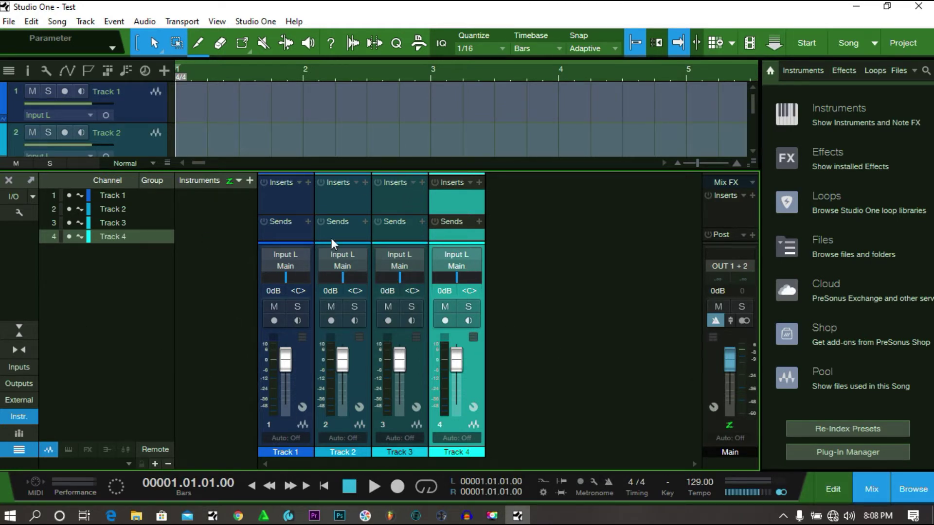
pyautogui.click(17, 350)
pyautogui.click(19, 334)
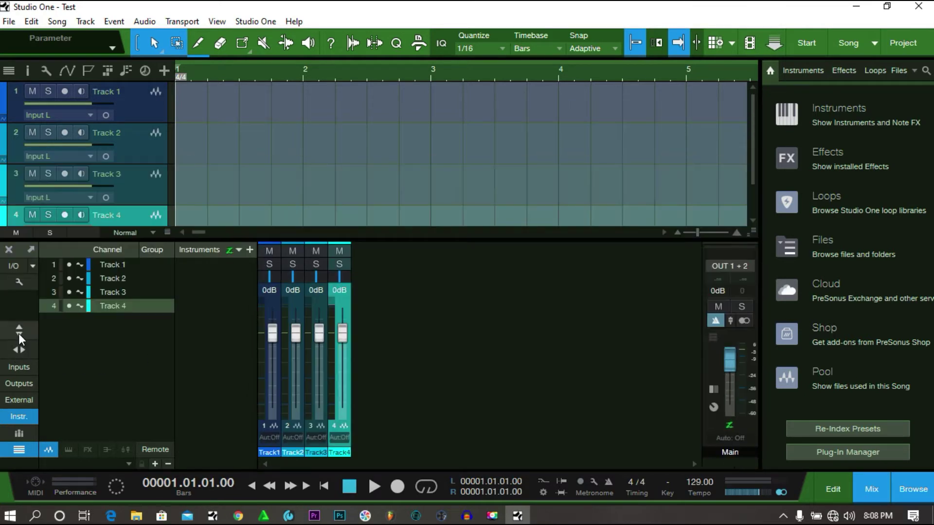
pyautogui.click(22, 348)
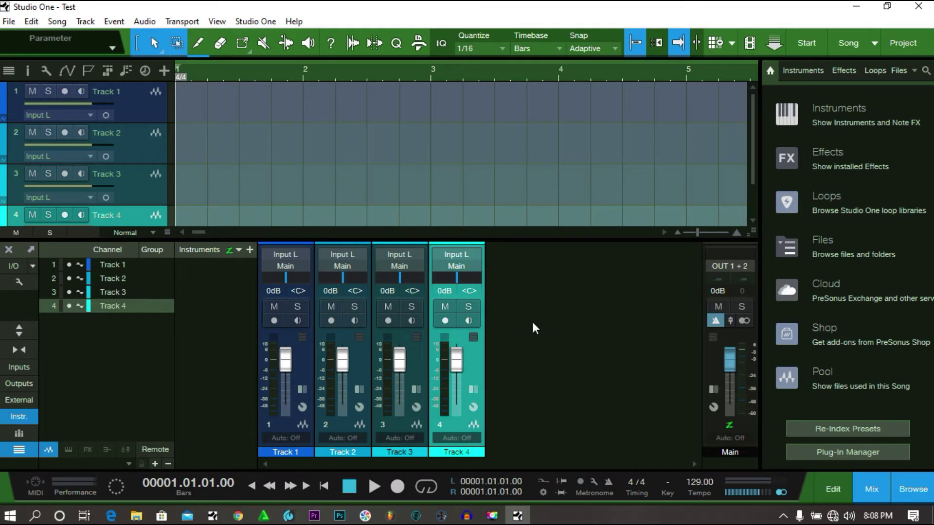
# - Expand and collapse the inserts and sends section of the Track 1 and Track 2 channels
pyautogui.click(303, 388)
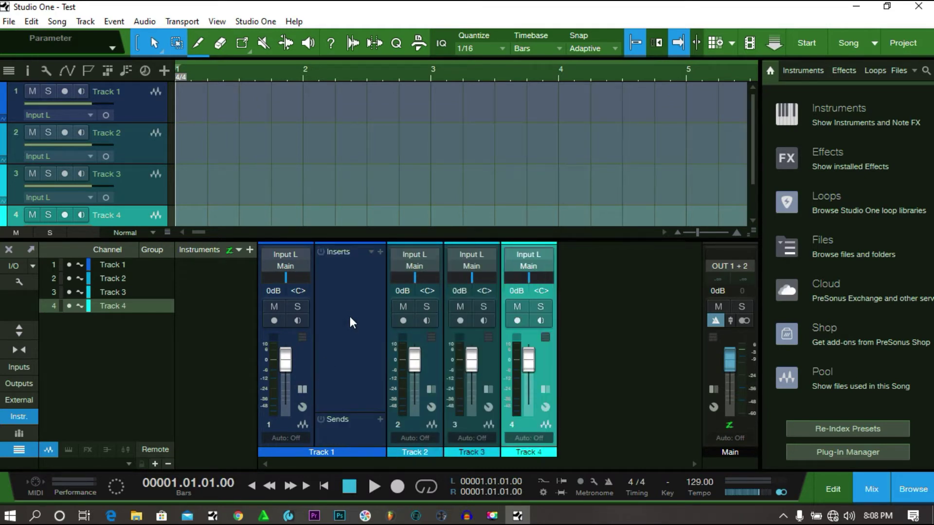
pyautogui.click(301, 390)
pyautogui.click(358, 390)
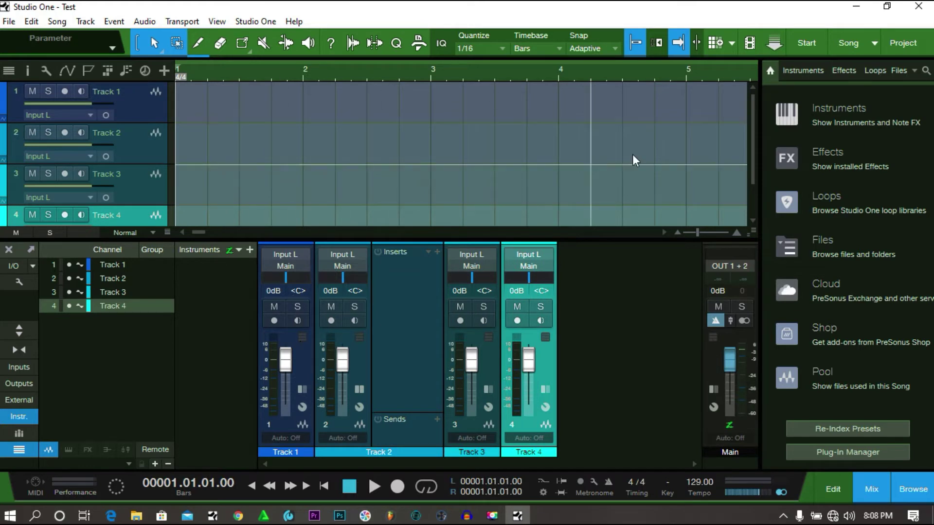
pyautogui.click(360, 389)
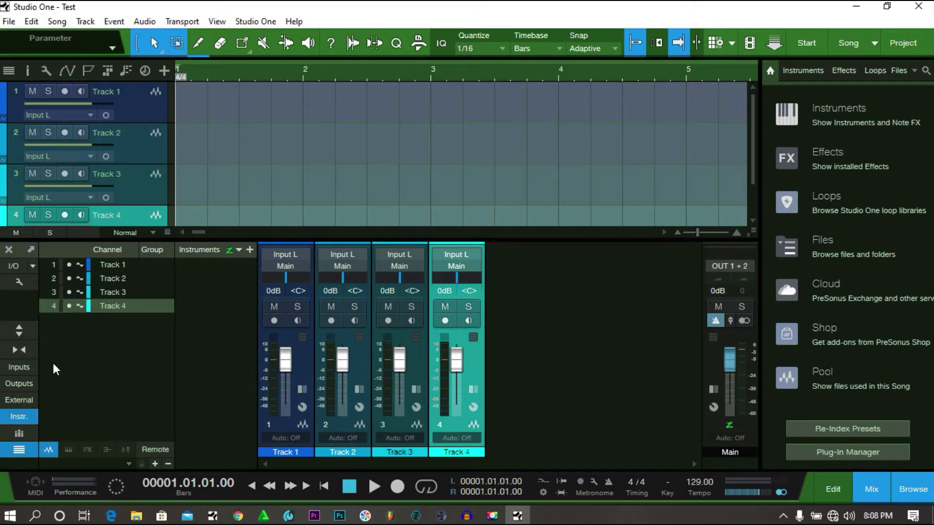
# - Show the input channels in the console and insert the PreSonus Expander effect on the Input L channel
pyautogui.click(29, 368)
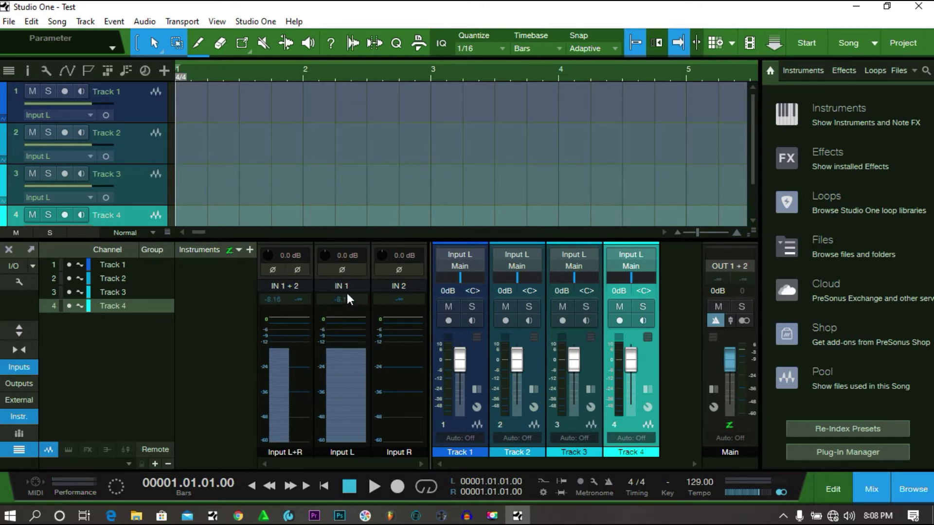
pyautogui.click(347, 369)
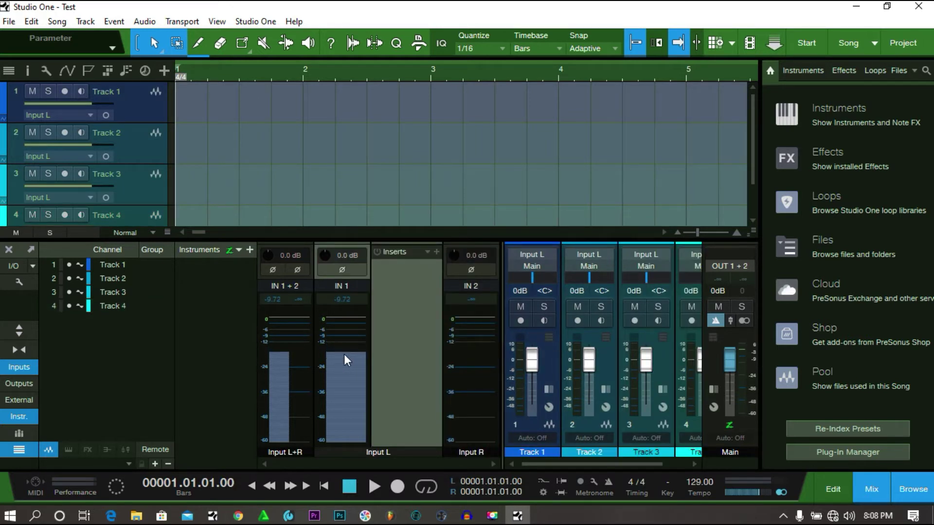
pyautogui.click(434, 253)
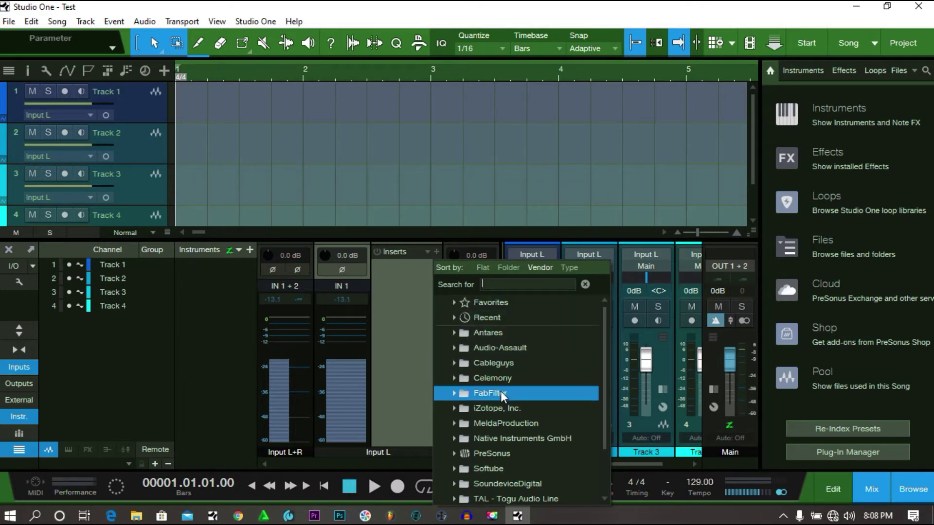
pyautogui.scroll(-1, 497, 389)
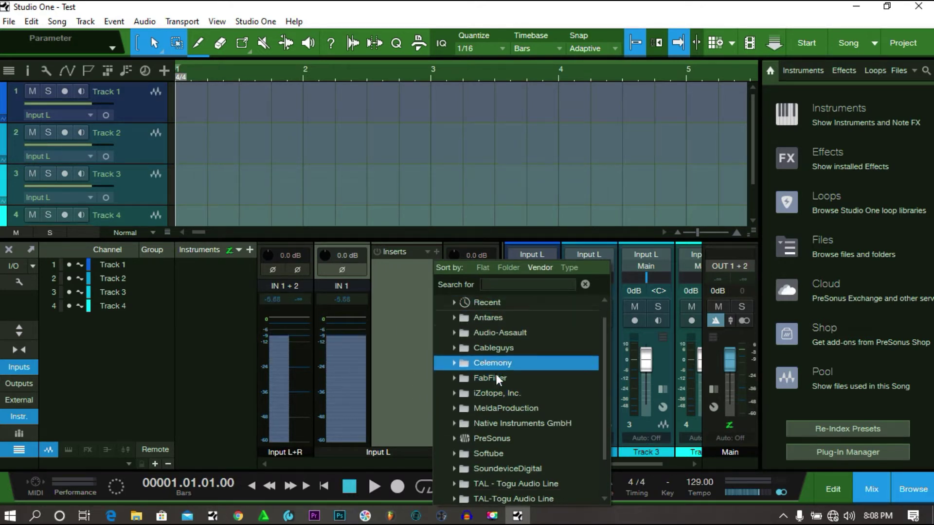
pyautogui.scroll(-1, 495, 375)
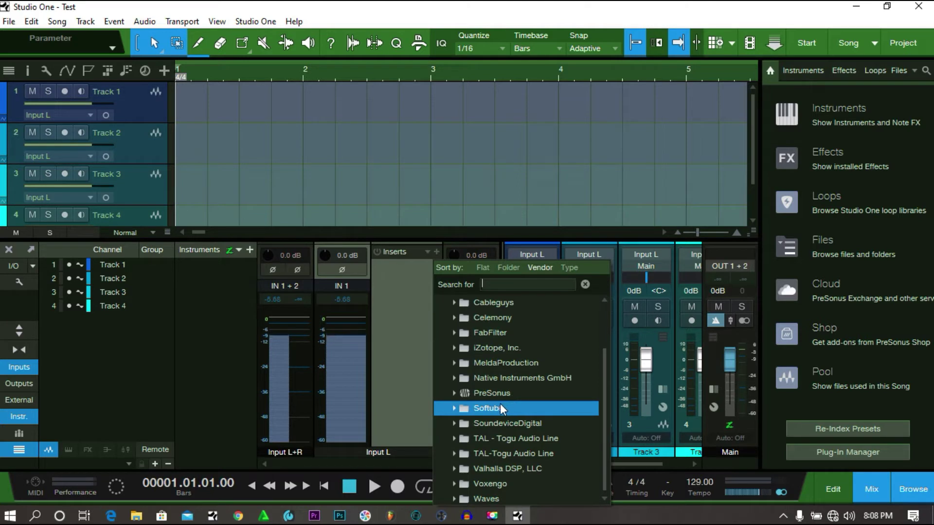
pyautogui.click(499, 394)
pyautogui.scroll(-4, 500, 386)
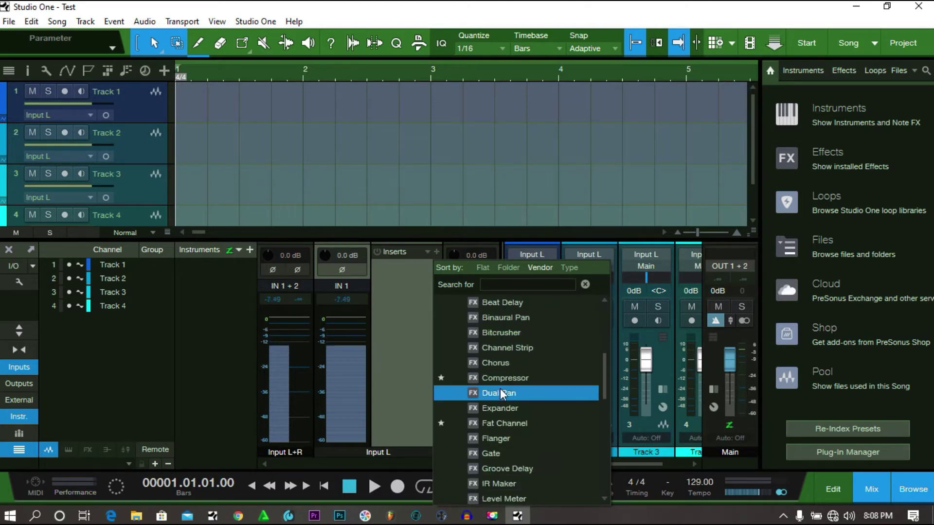
pyautogui.scroll(-1, 500, 389)
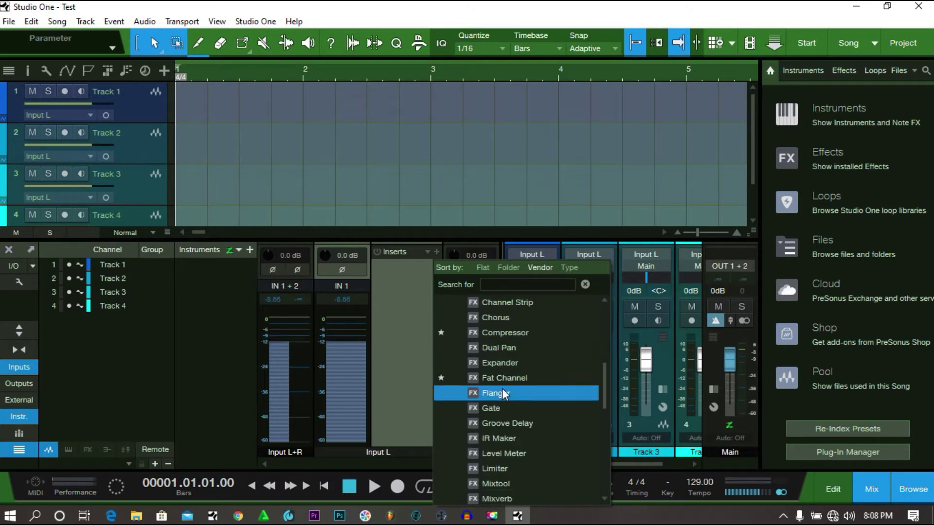
pyautogui.click(504, 364)
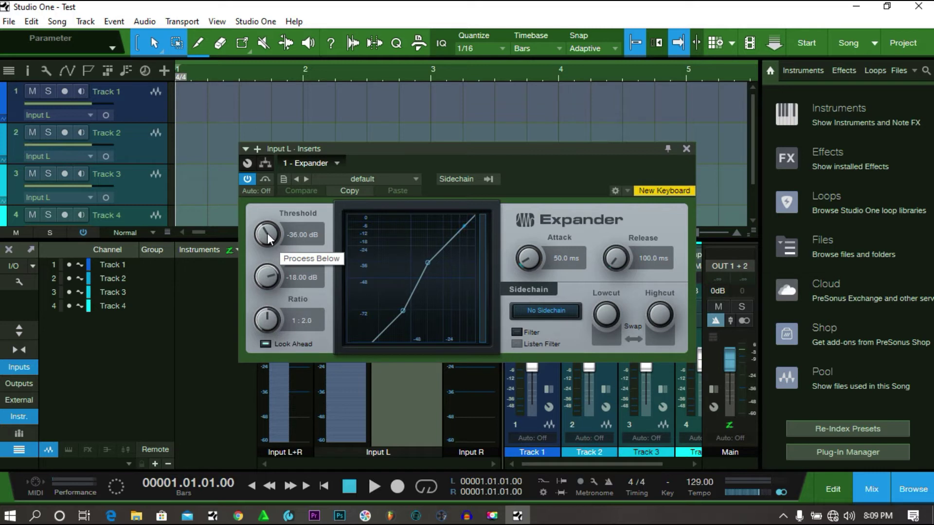
# - Set the Expander's threshold to -24.00 dB
pyautogui.scroll(-1, 268, 236)
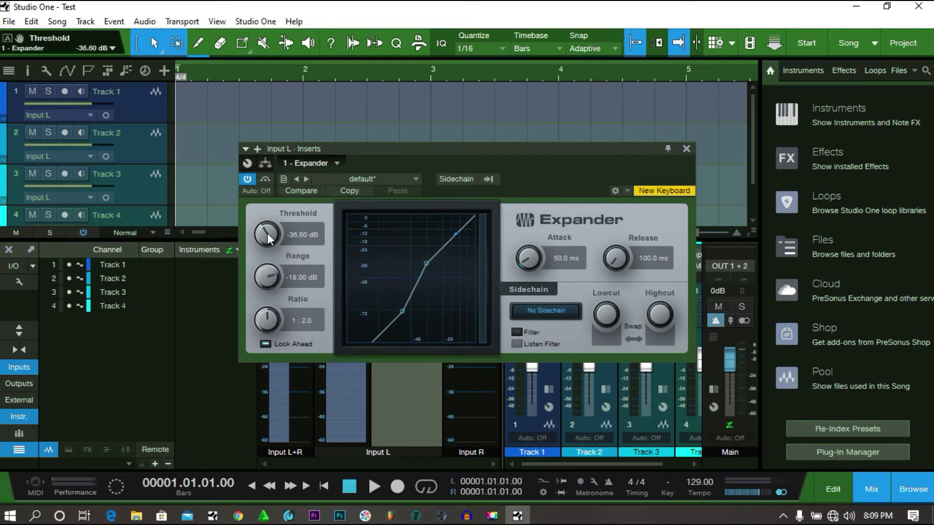
pyautogui.scroll(19, 269, 237)
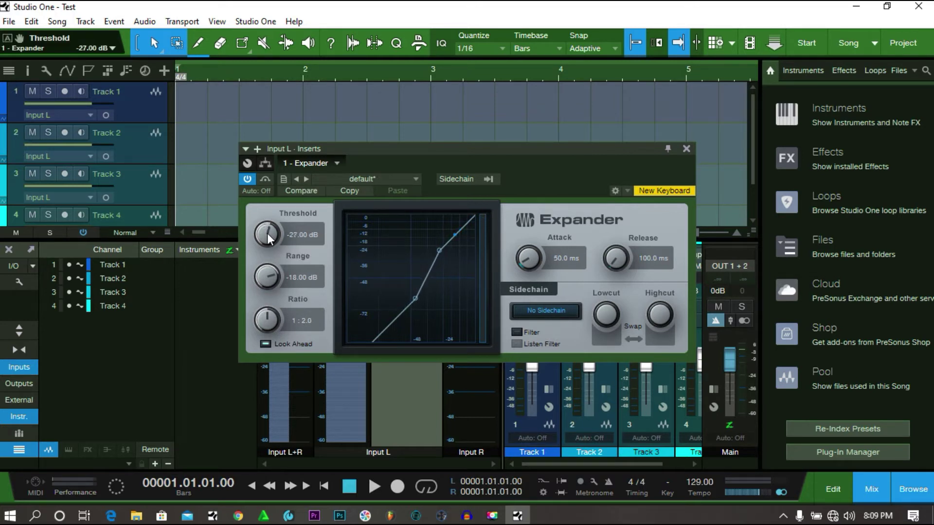
pyautogui.scroll(2, 269, 237)
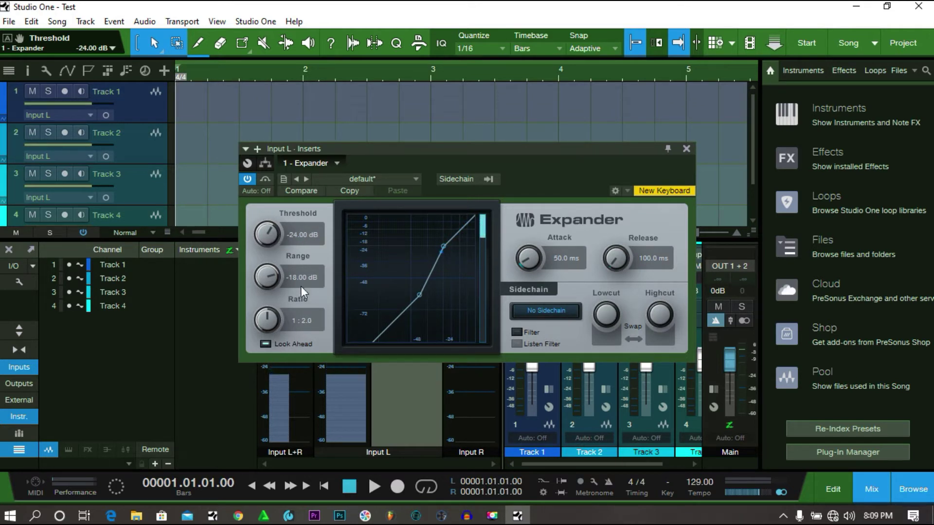
# - Set the Expander's range to -50.40 dB
pyautogui.scroll(-10, 261, 278)
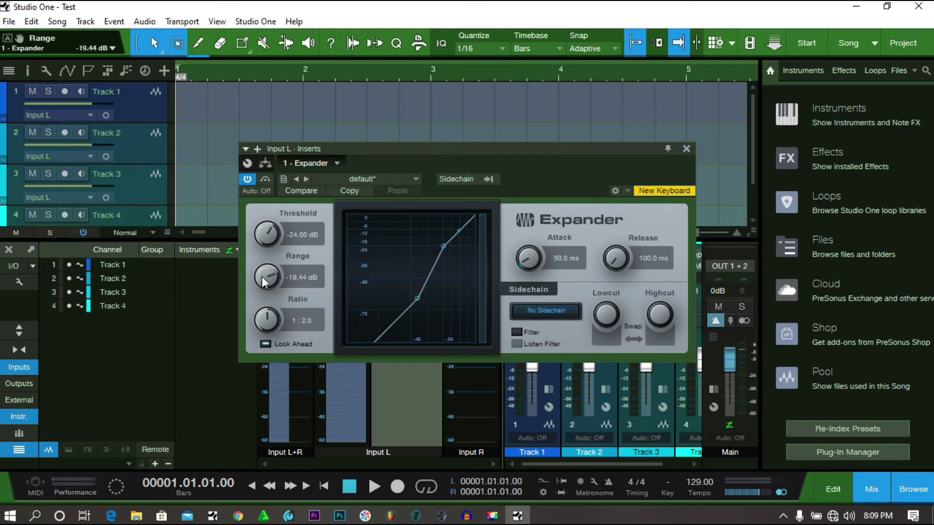
pyautogui.scroll(12, 262, 276)
pyautogui.scroll(-9, 262, 277)
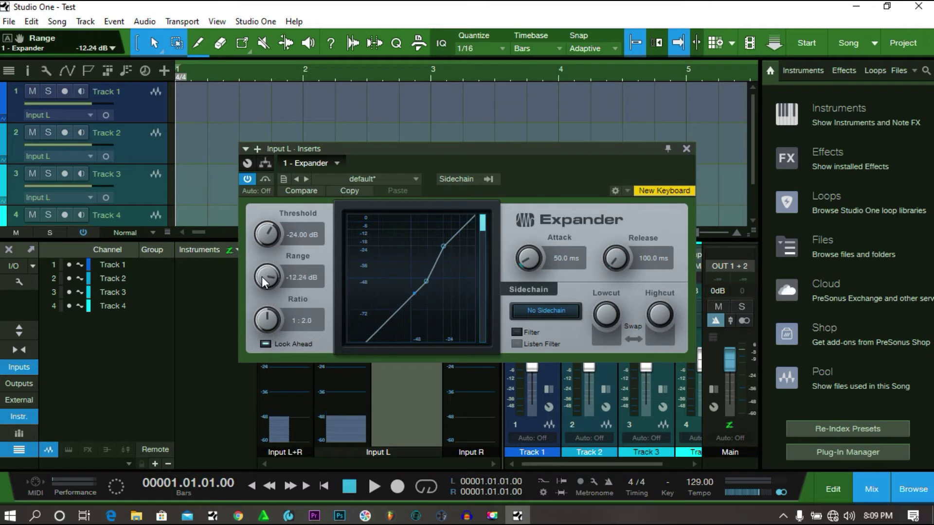
pyautogui.scroll(-14, 262, 276)
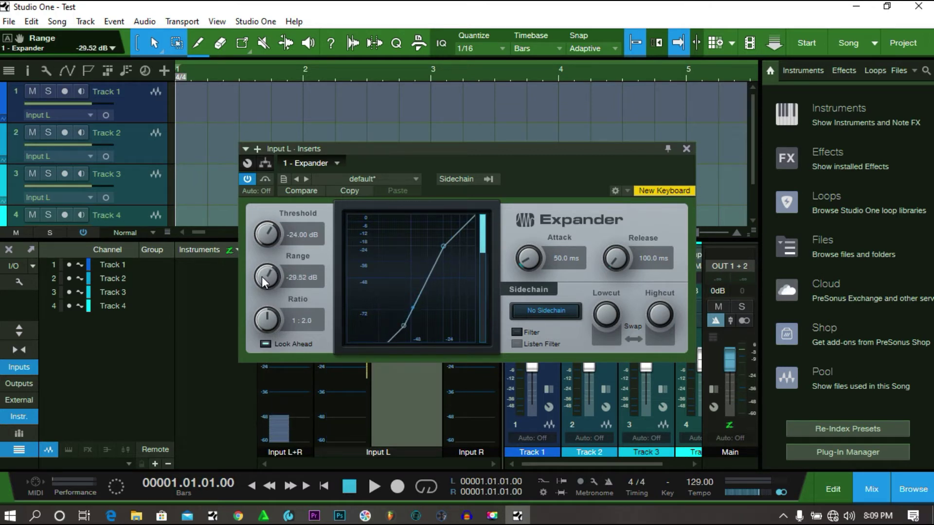
pyautogui.scroll(-13, 262, 276)
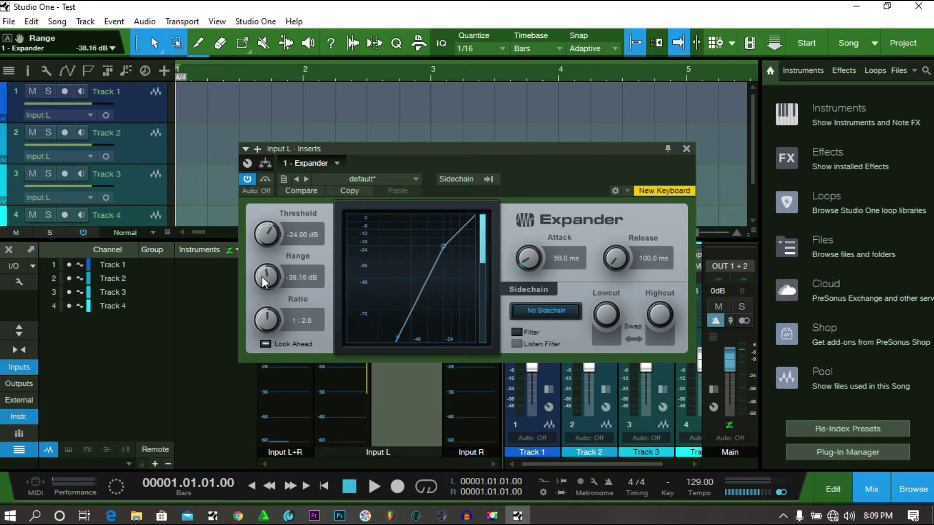
pyautogui.scroll(-1, 262, 276)
pyautogui.scroll(-2, 262, 277)
pyautogui.scroll(-8, 262, 276)
pyautogui.scroll(-3, 262, 276)
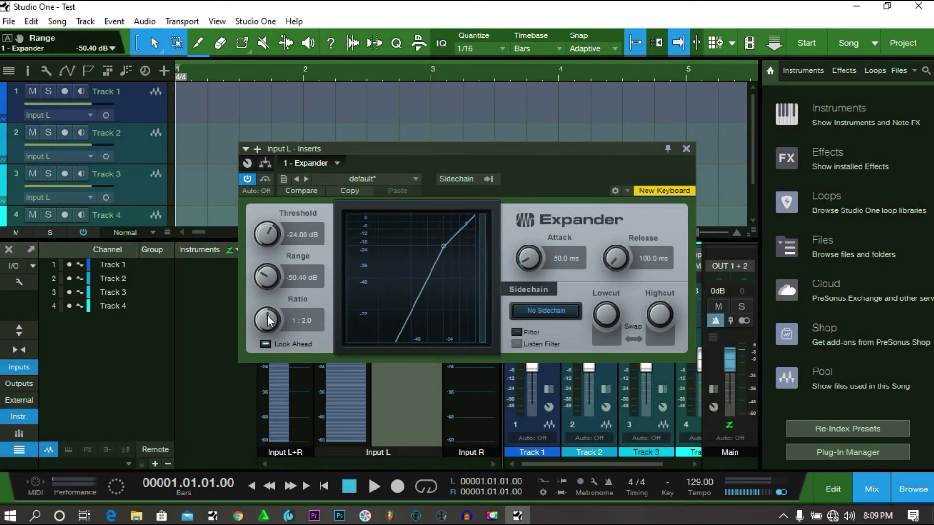
# - Set the Expander's ratio to 1:4.0 and close the effect window
pyautogui.scroll(3, 264, 314)
pyautogui.scroll(9, 265, 314)
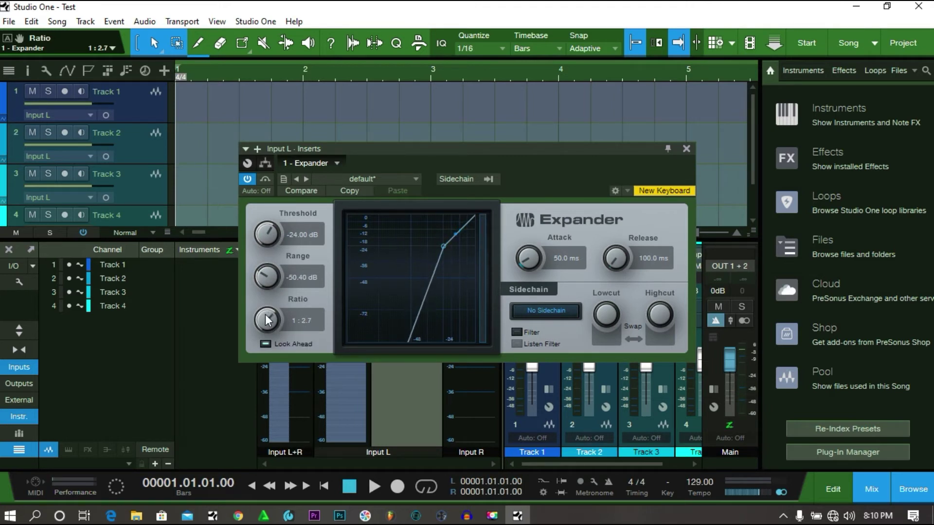
pyautogui.scroll(8, 265, 314)
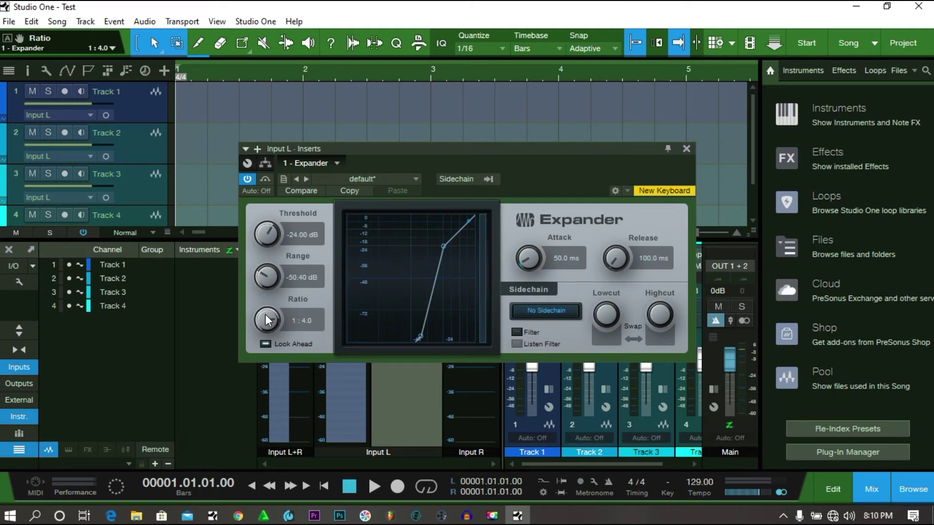
pyautogui.click(686, 148)
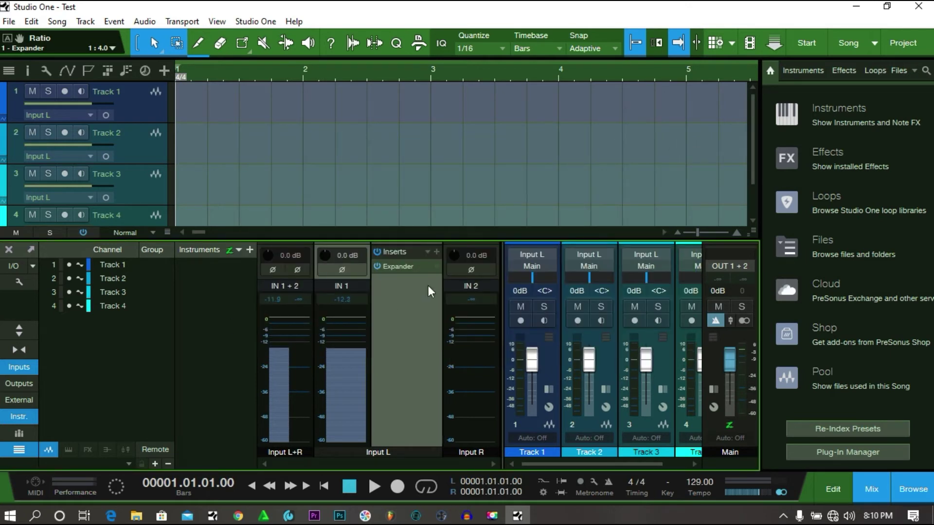
# - Insert the Waves CLA-2A Mono compressor after the Expander on the Input L channel
pyautogui.click(437, 252)
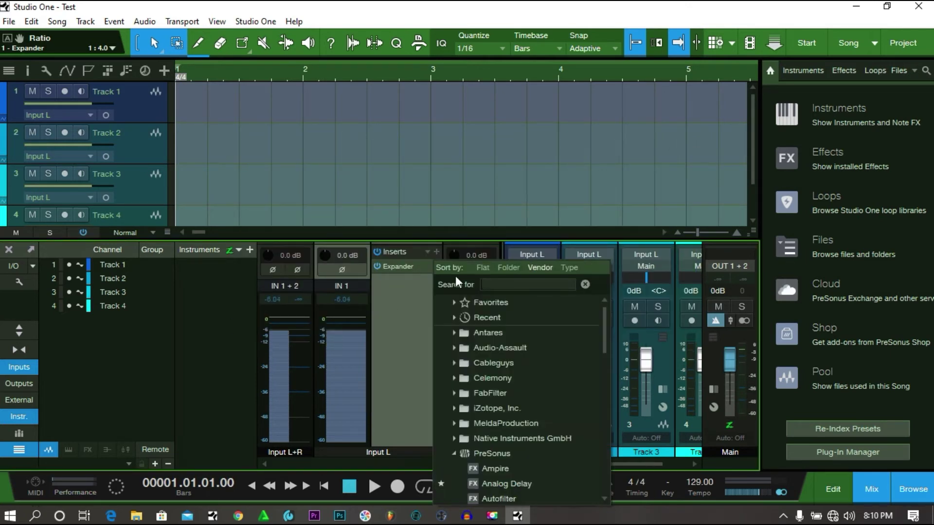
pyautogui.click(485, 453)
pyautogui.scroll(-1, 492, 426)
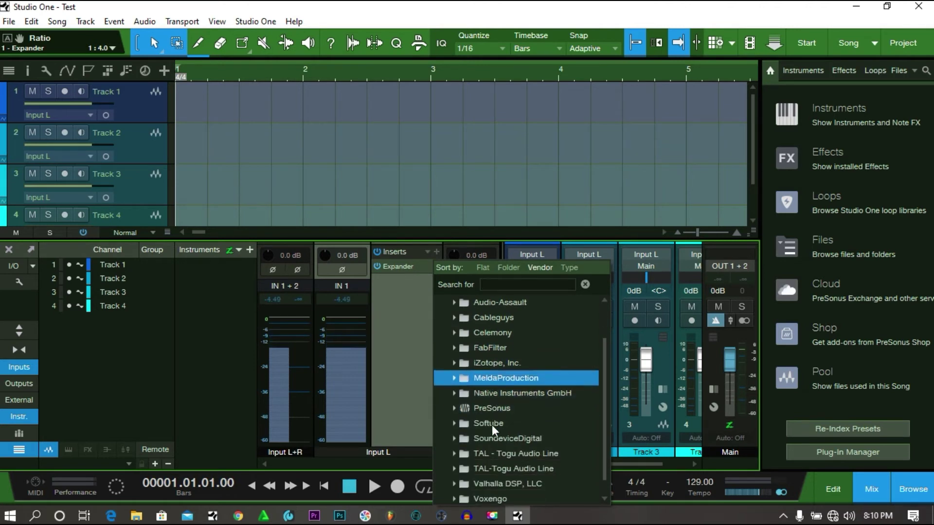
pyautogui.scroll(-1, 493, 426)
pyautogui.click(485, 498)
pyautogui.scroll(-2, 491, 446)
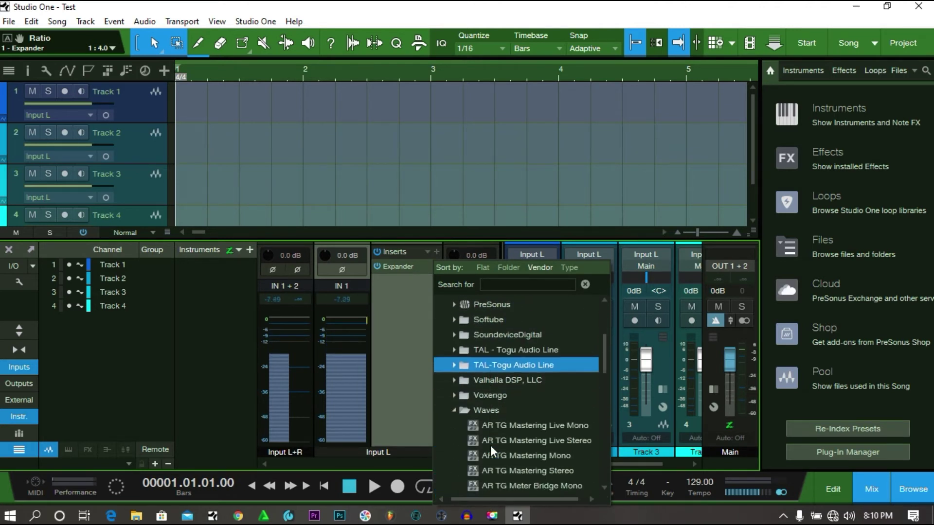
pyautogui.scroll(-3, 491, 446)
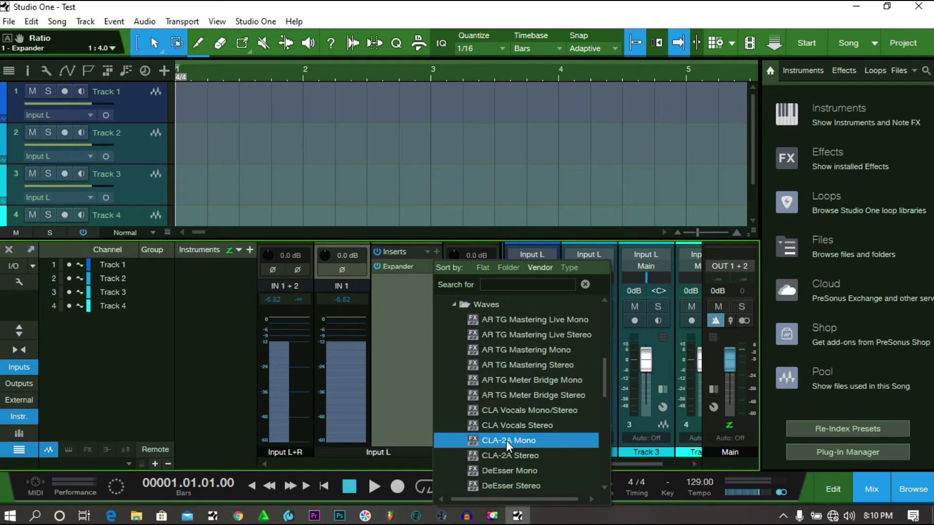
pyautogui.click(492, 440)
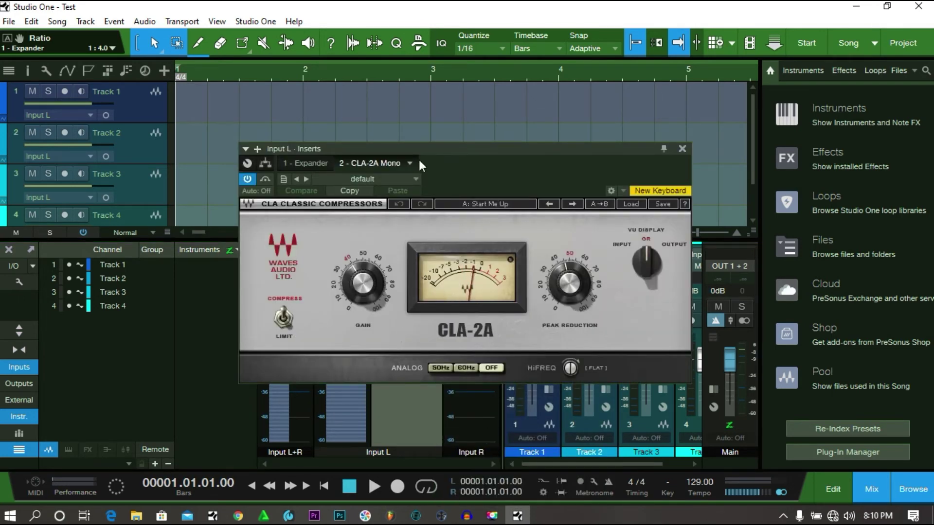
# - Lower the CLA-2A's gain to 35.20 and close the effect window
pyautogui.moveTo(407, 152); pyautogui.dragTo(447, 180)
pyautogui.moveTo(407, 314)
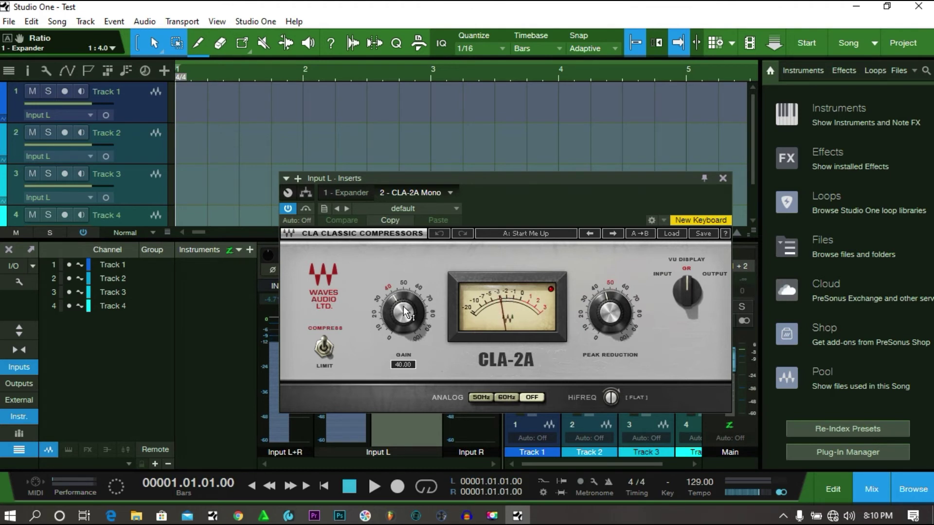
pyautogui.moveTo(404, 313); pyautogui.dragTo(404, 319)
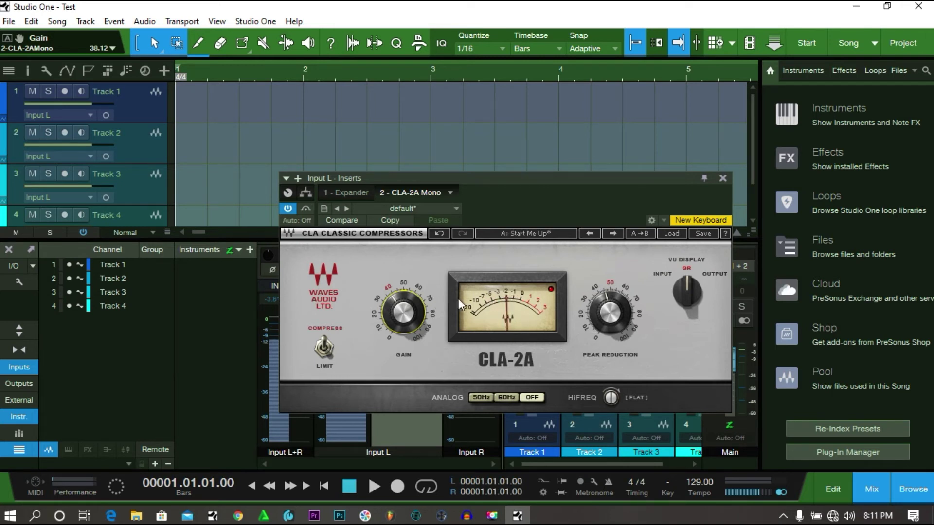
pyautogui.moveTo(410, 301); pyautogui.dragTo(410, 311)
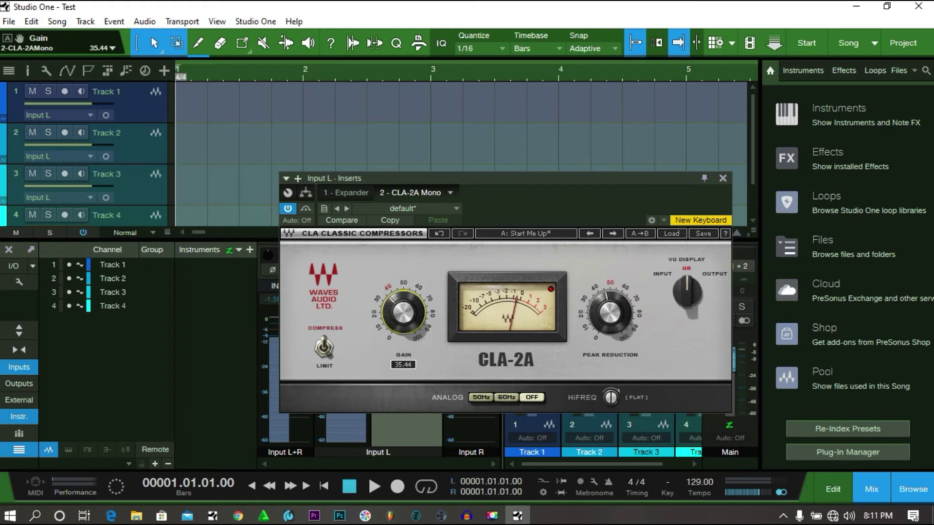
pyautogui.moveTo(409, 311); pyautogui.dragTo(410, 311)
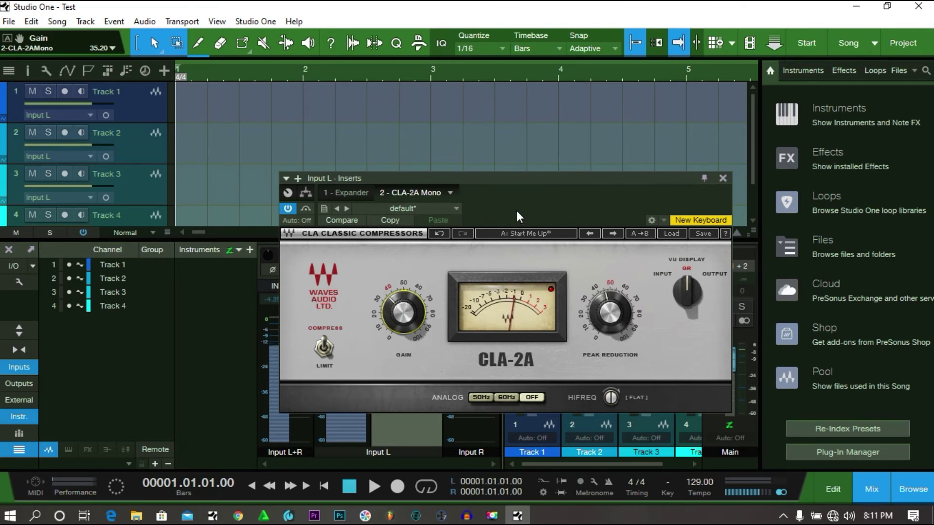
pyautogui.click(722, 178)
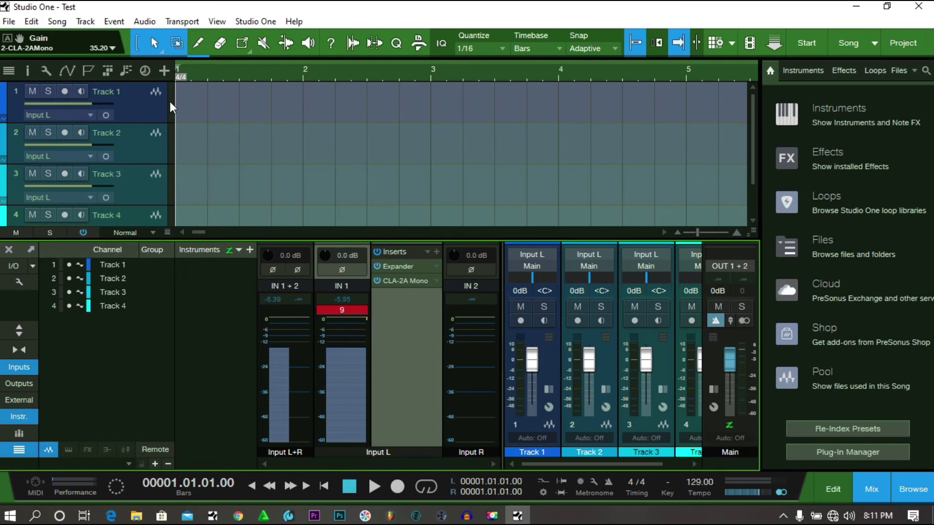
# - Arm Track 1 and record a take through the Input L effects from bar 1 to about bar 24
pyautogui.click(65, 91)
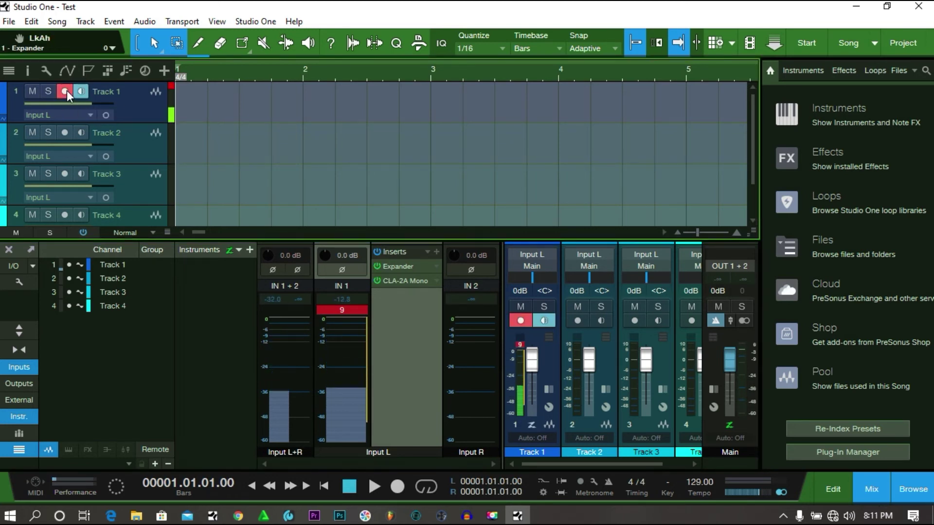
pyautogui.click(404, 488)
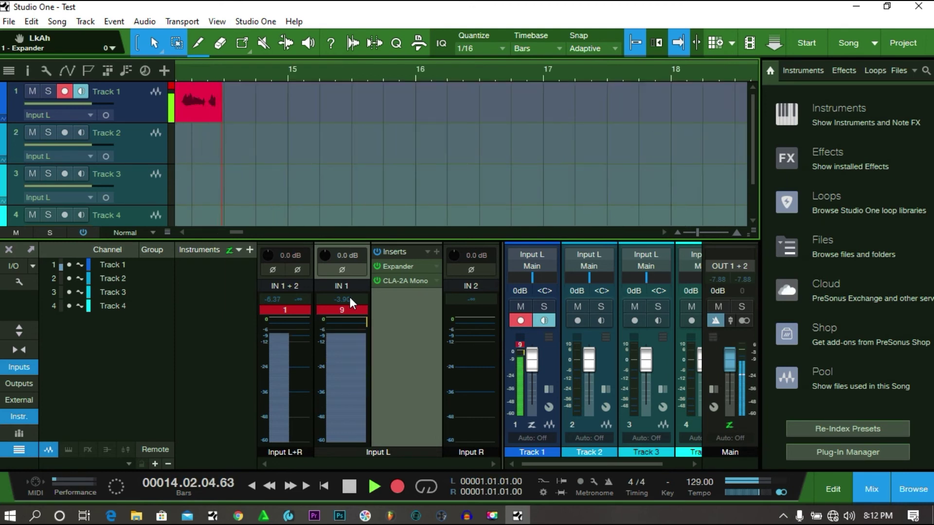
pyautogui.scroll(-3, 245, 72)
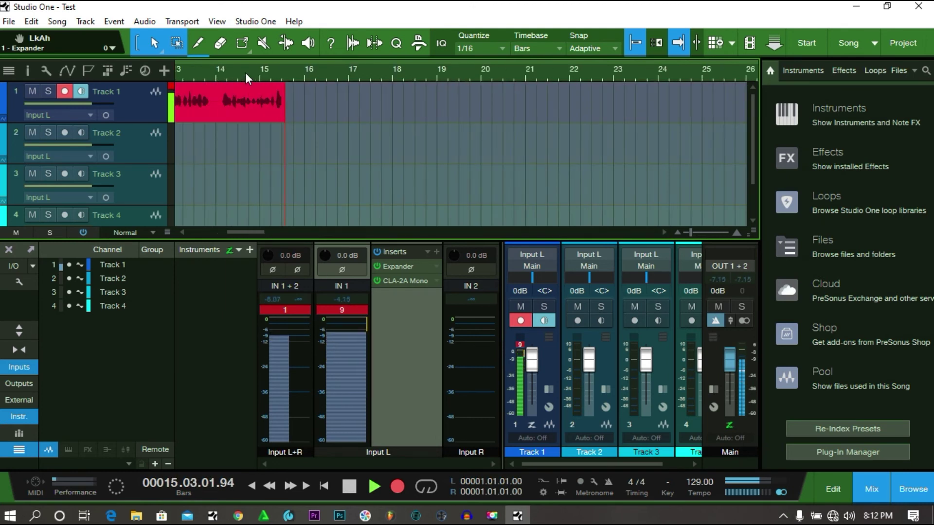
pyautogui.moveTo(242, 231); pyautogui.dragTo(185, 231)
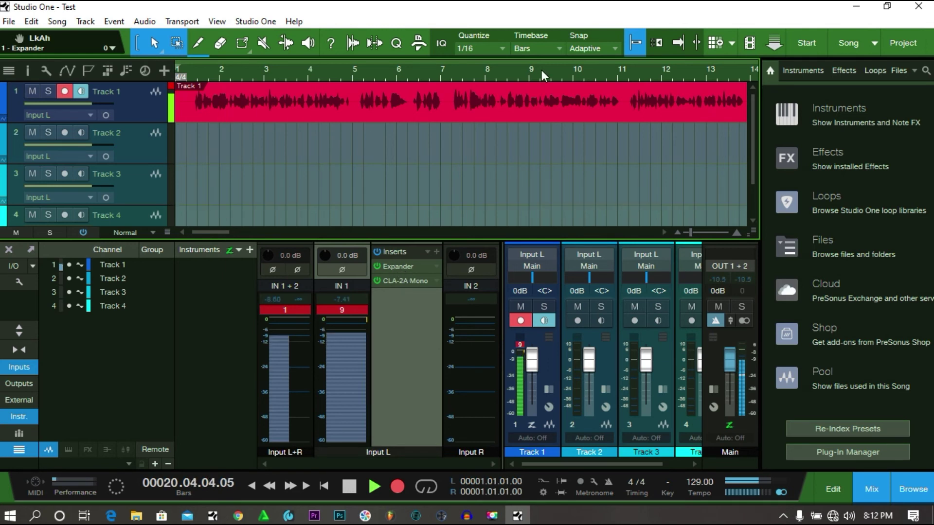
pyautogui.click(677, 42)
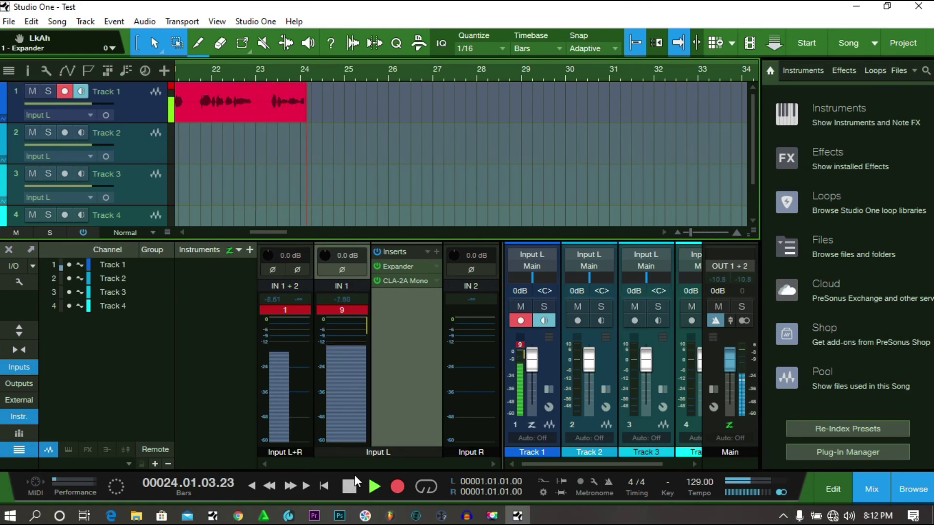
pyautogui.click(348, 488)
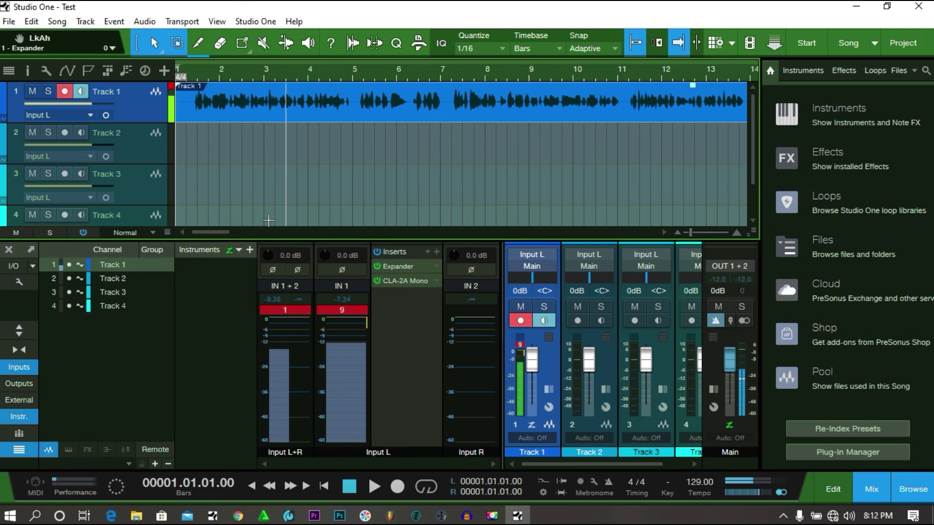
pyautogui.moveTo(631, 354)
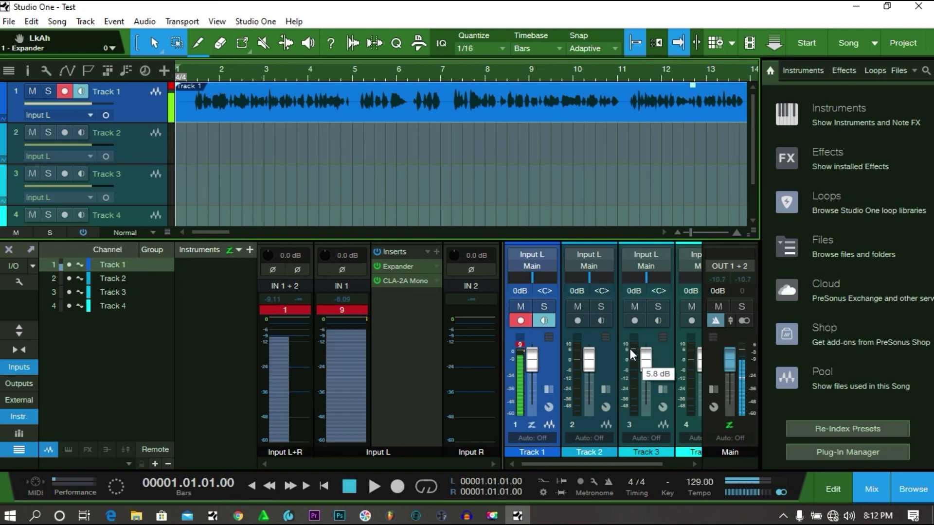